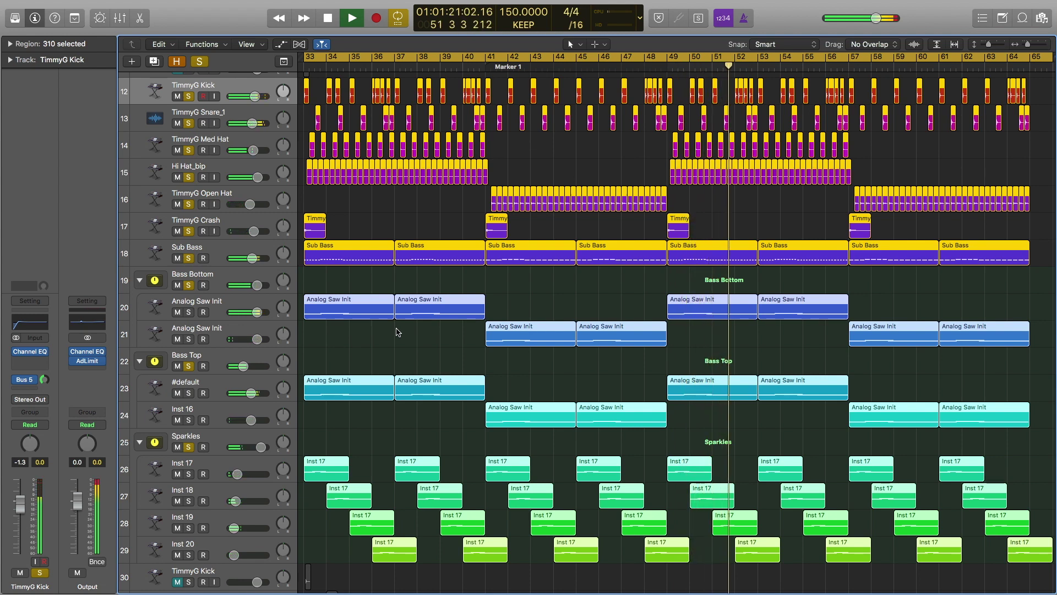
Stop the arrangement, play TimmyG Kick soloed from bar 33 to 37, then unsolo it.
key("space")
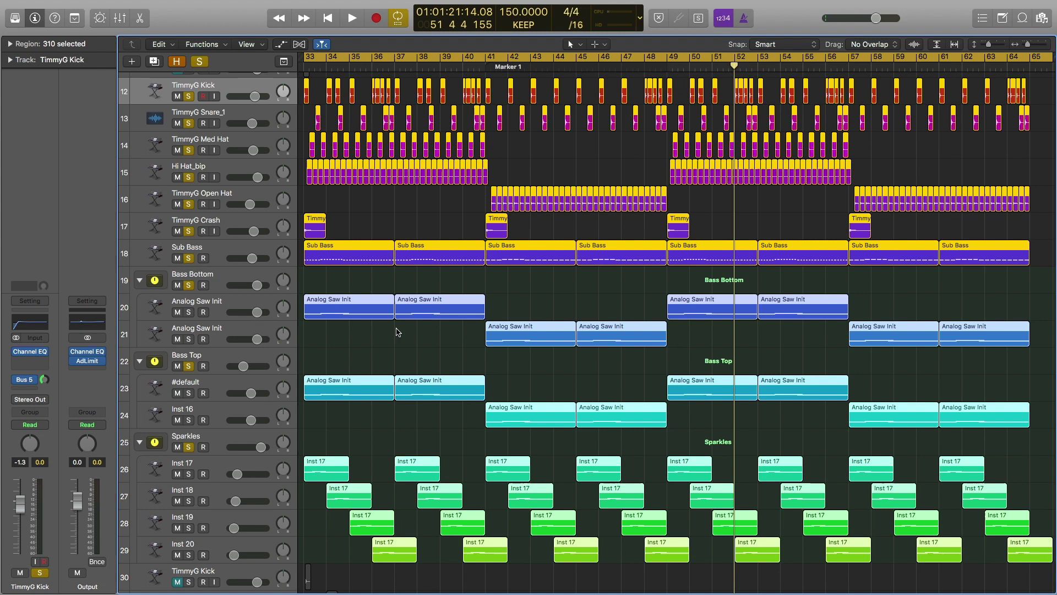
left_click(189, 96)
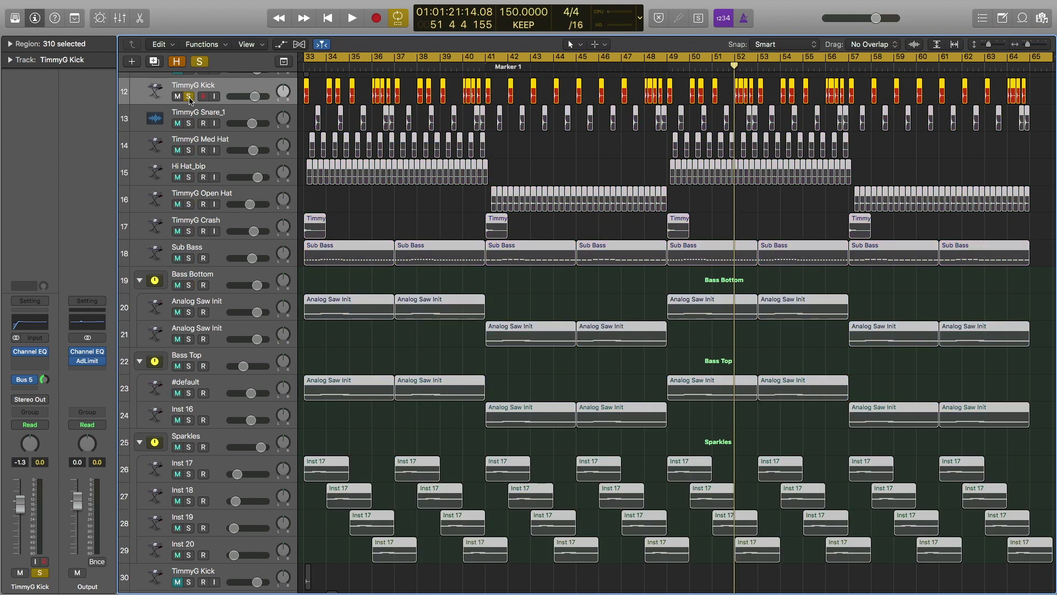
key("space")
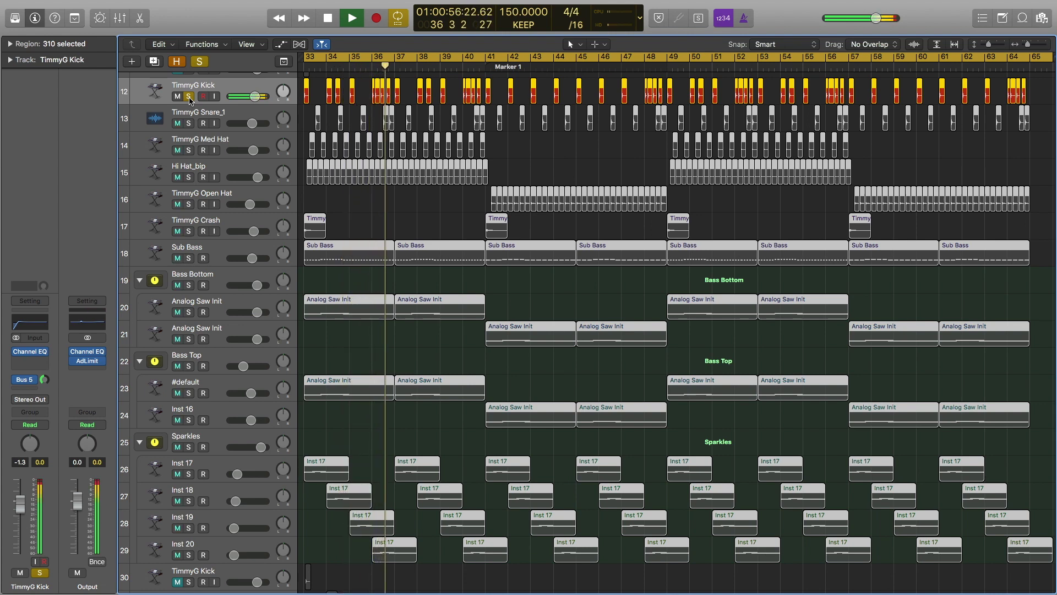
key("space")
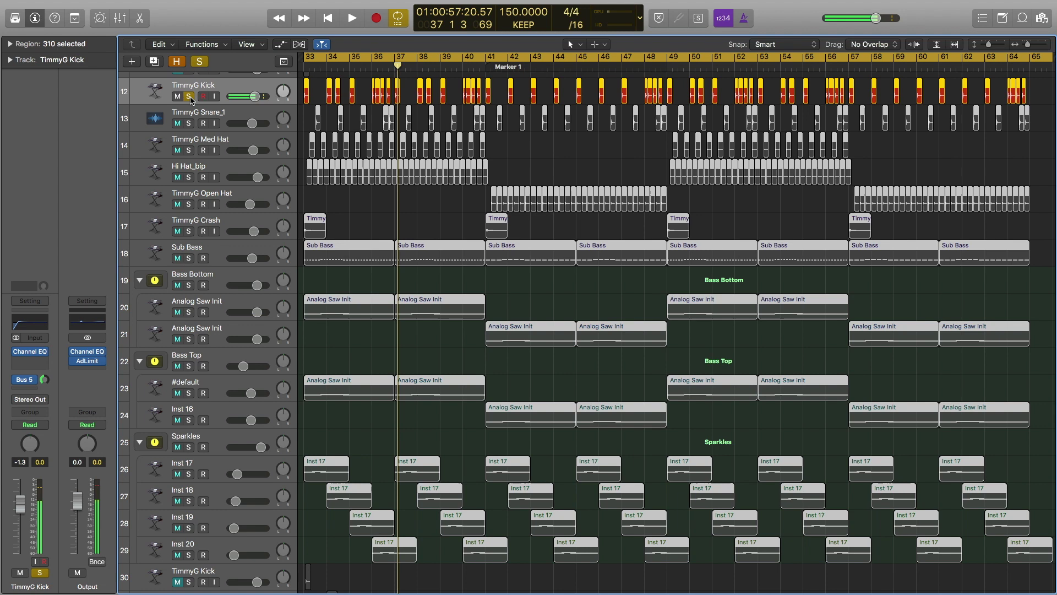
left_click(188, 96)
Solo TimmyG Snare_1 and play it by itself.
left_click(188, 123)
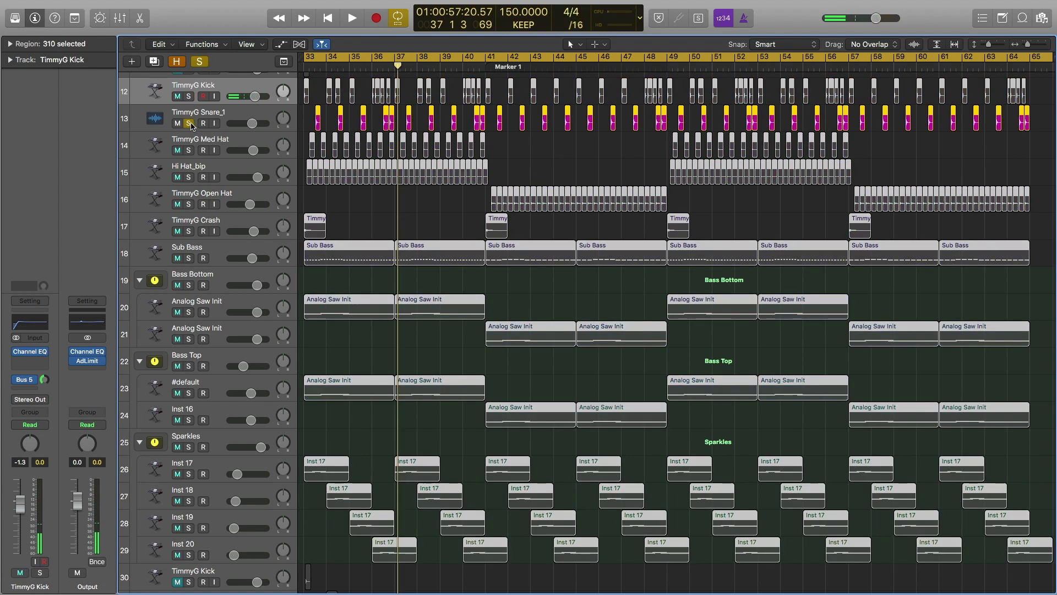
key("space")
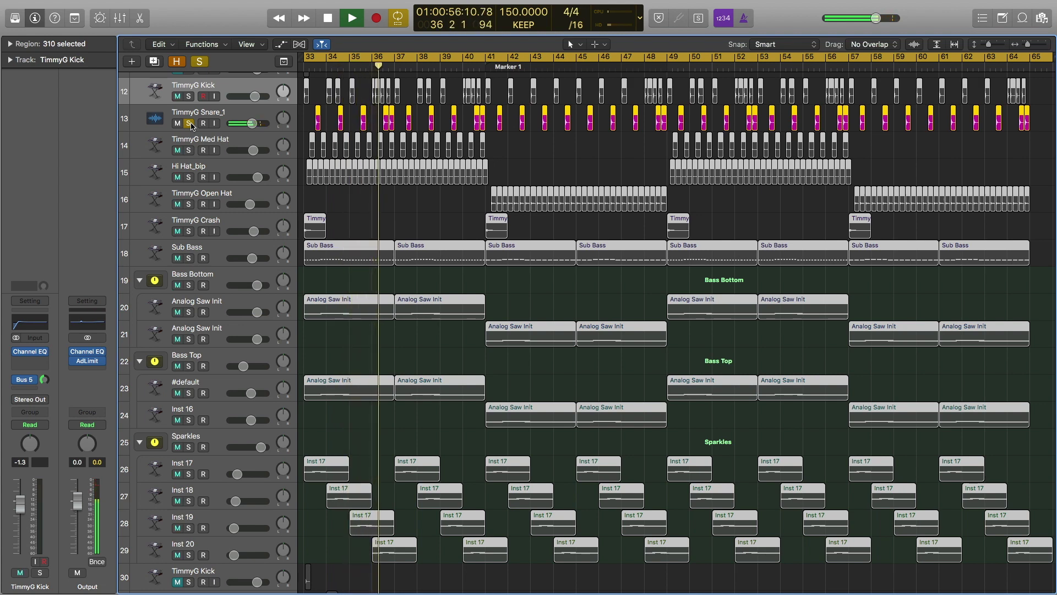
key("space")
Play Hi Hat_bip soloed from bar 33 to 36, then unsolo it.
scroll(192, 126, "right", 1)
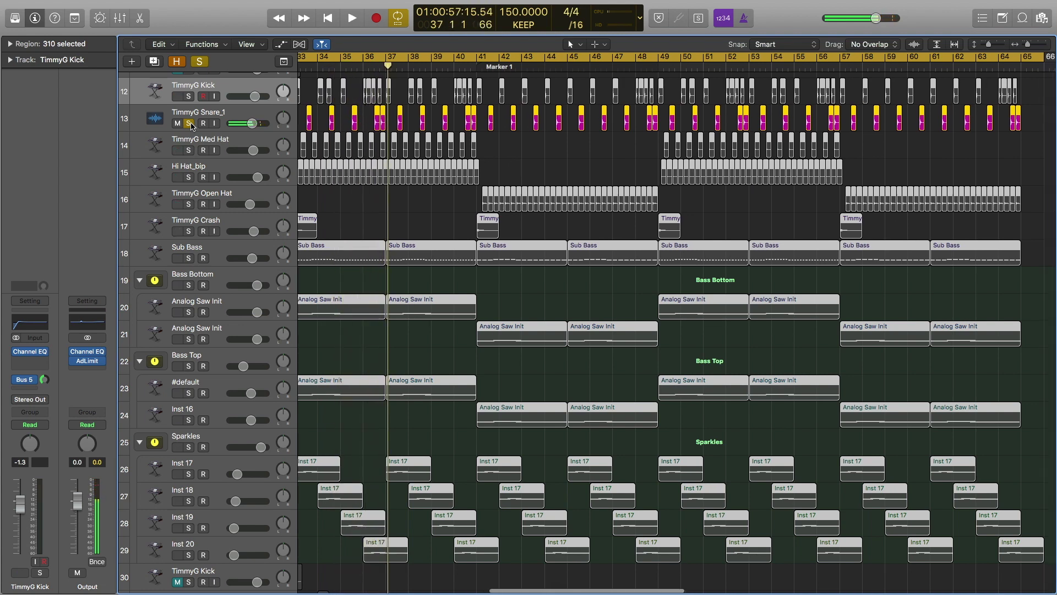
left_click(189, 177)
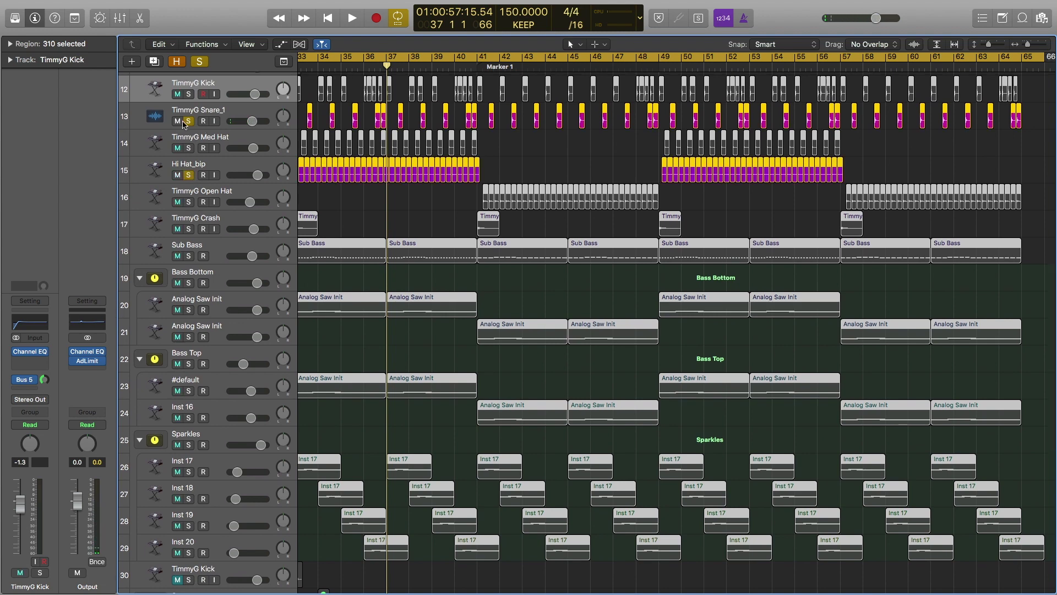
key("space")
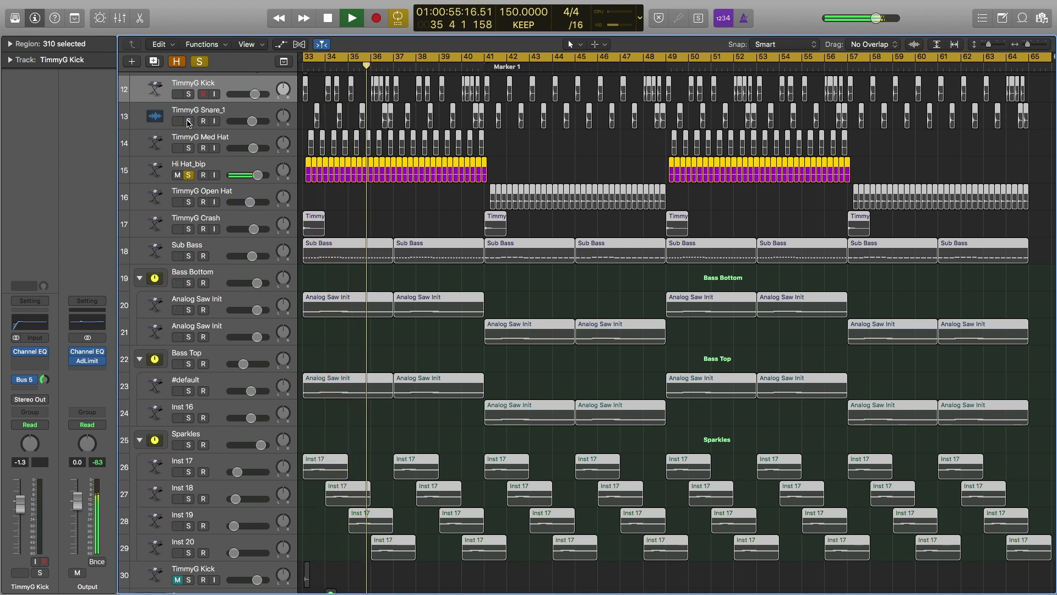
key("space")
left_click(188, 176)
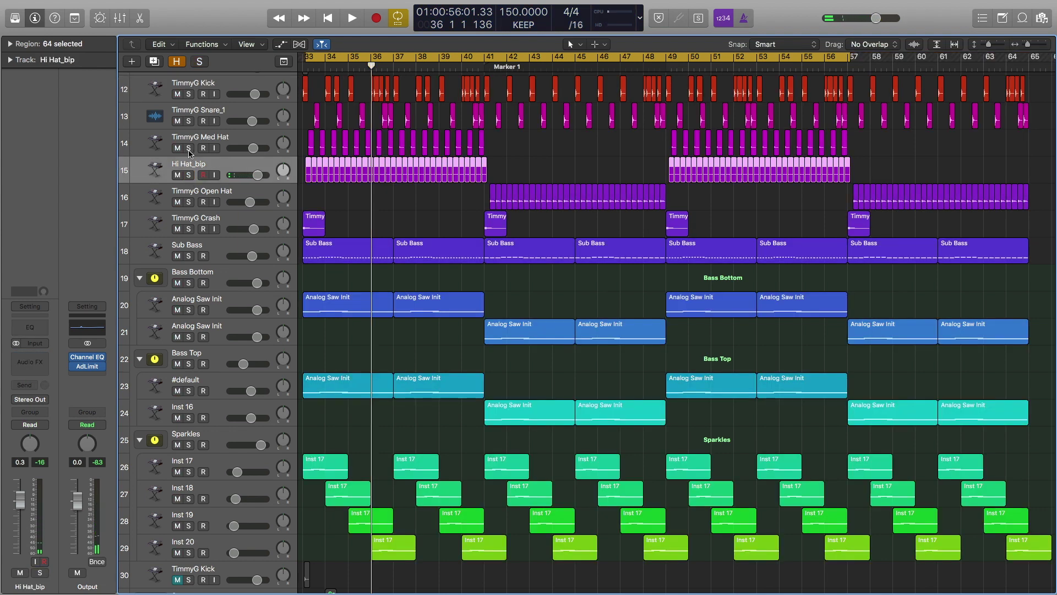
Play TimmyG Med Hat soloed, then unsolo it.
left_click(189, 149)
key("space")
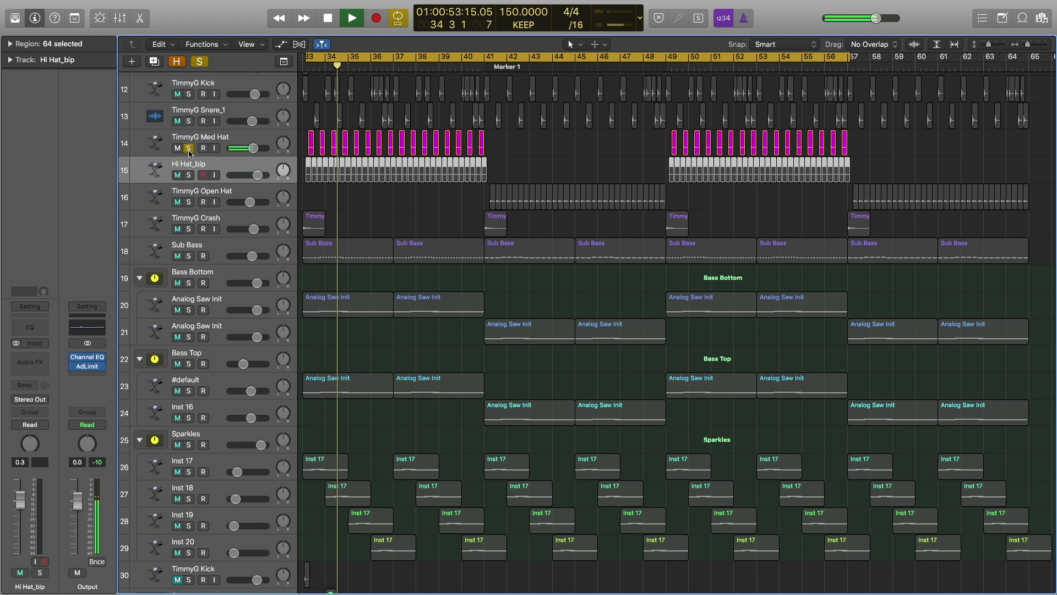
key("space")
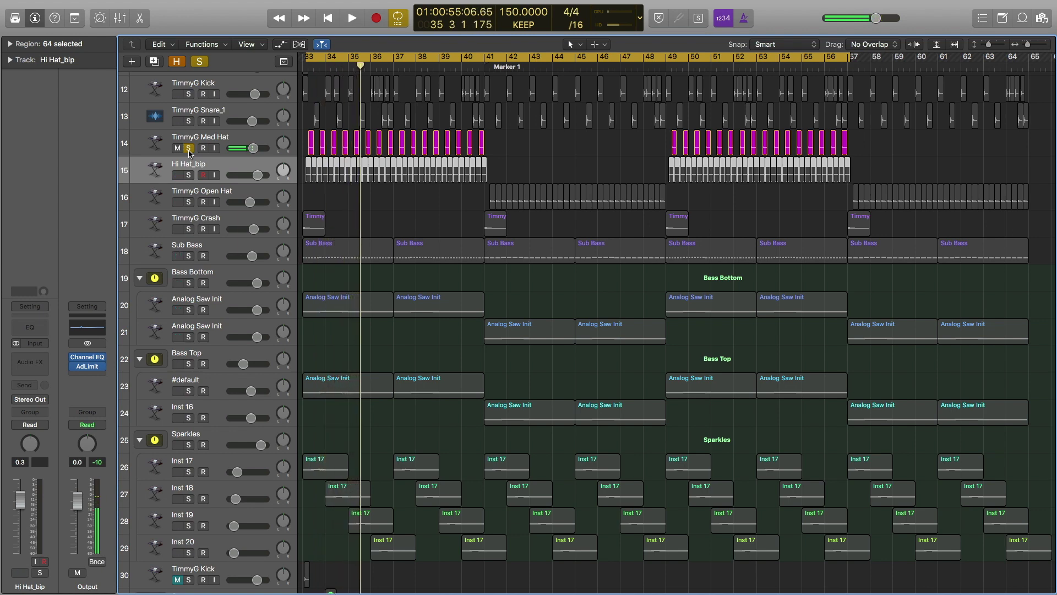
left_click(189, 148)
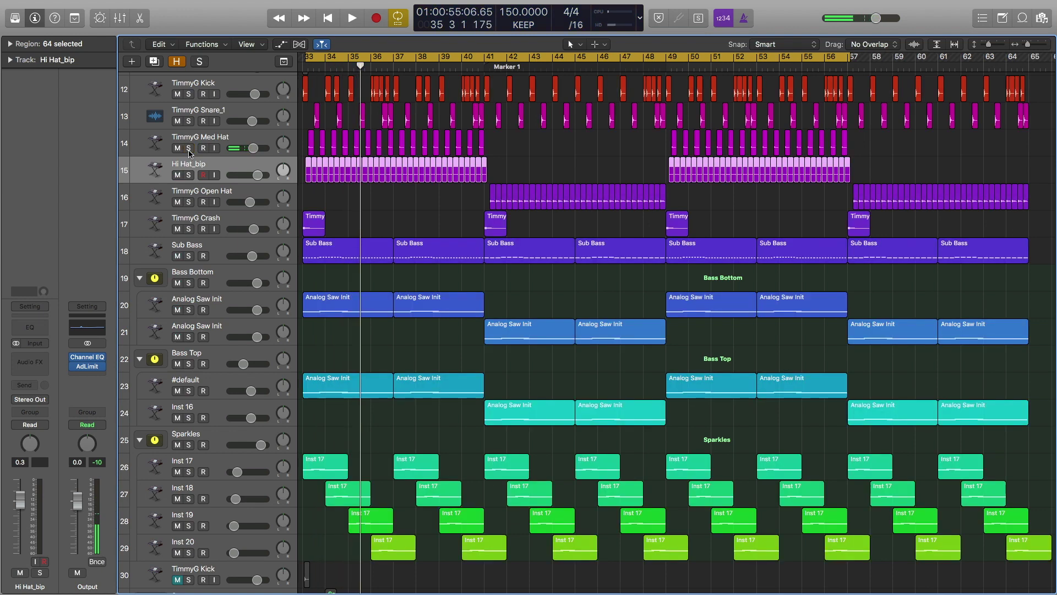
With Cycle off, play TimmyG Open Hat soloed from Marker 1 at bar 41, then unsolo it.
left_click(189, 203)
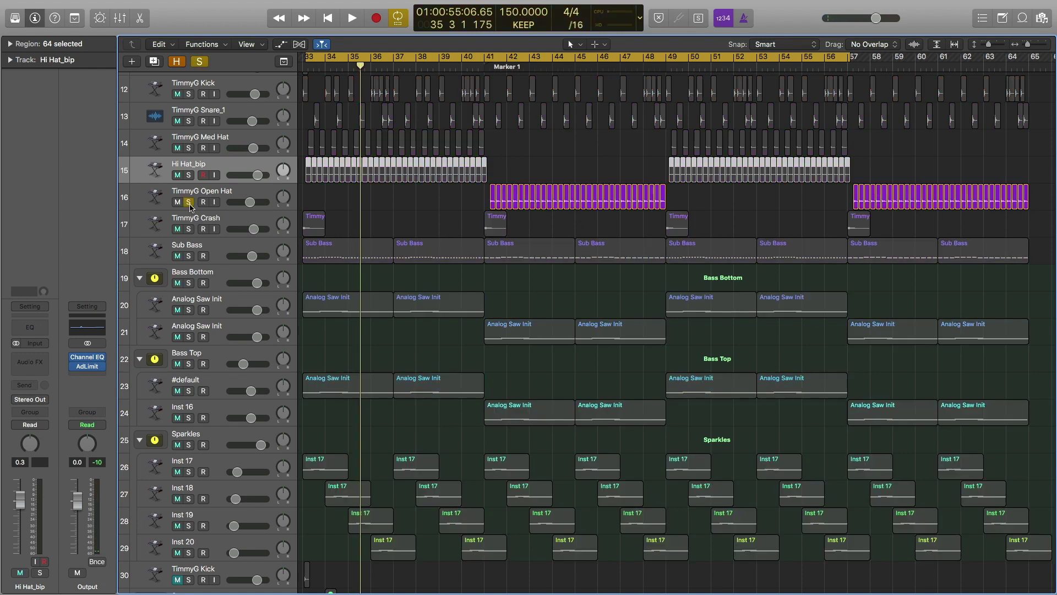
left_click(484, 69)
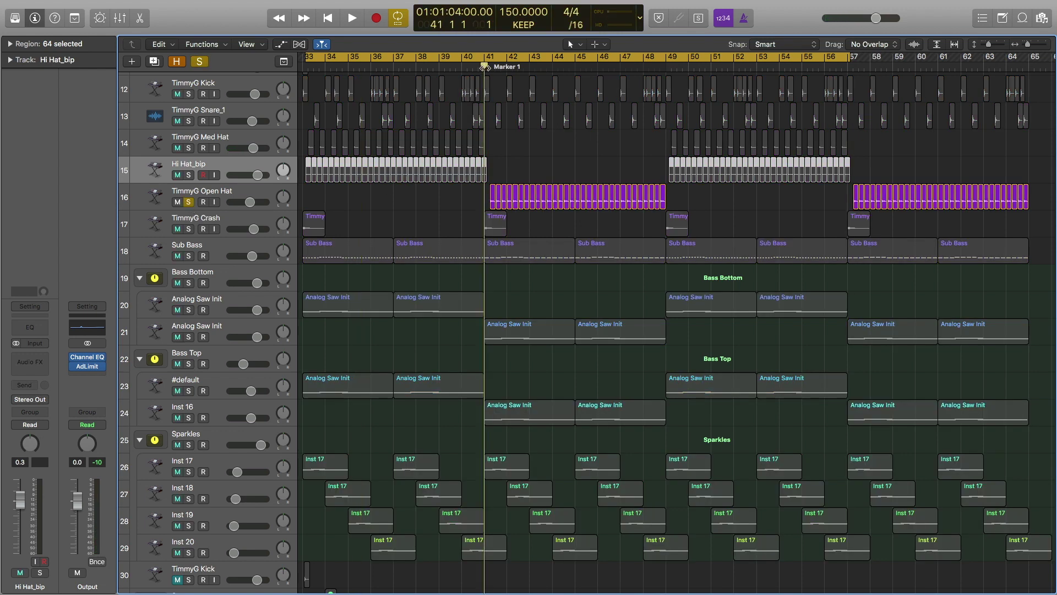
key("c")
key("space")
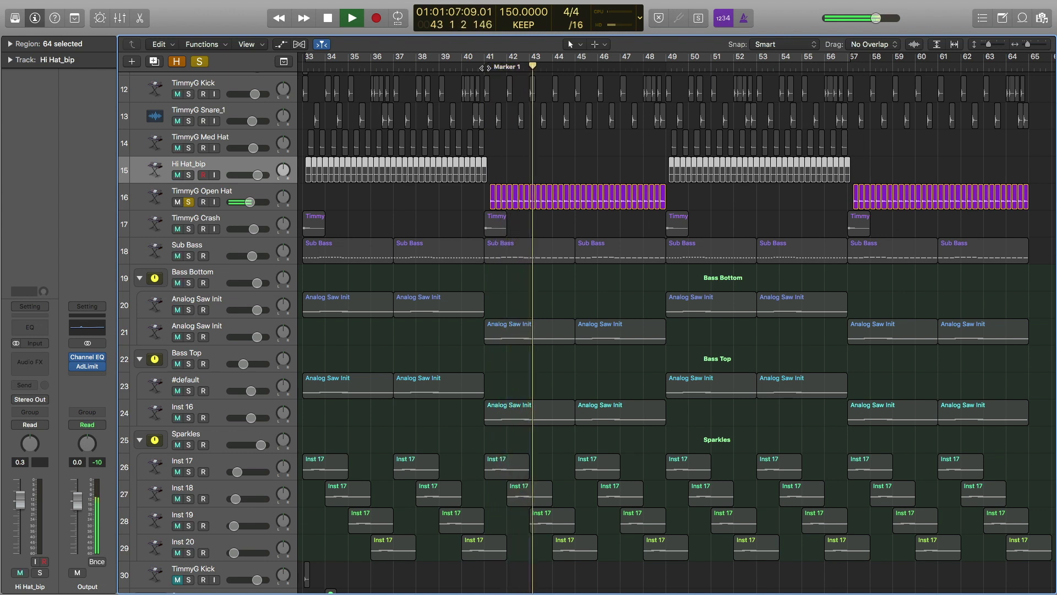
key("space")
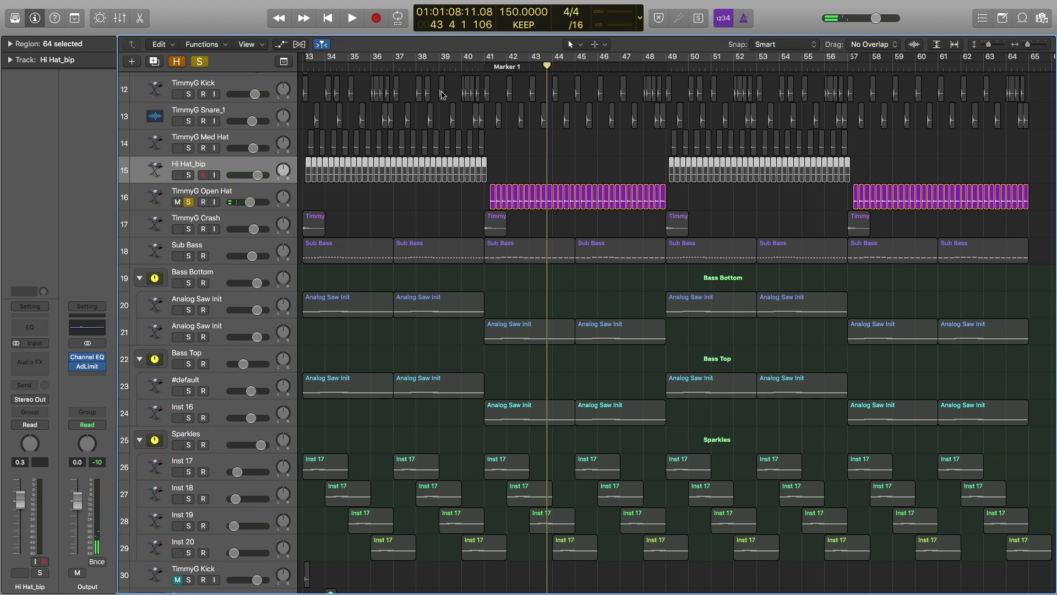
left_click(189, 202)
Solo TimmyG Crash and play it alone from bar 33.
left_click(190, 229)
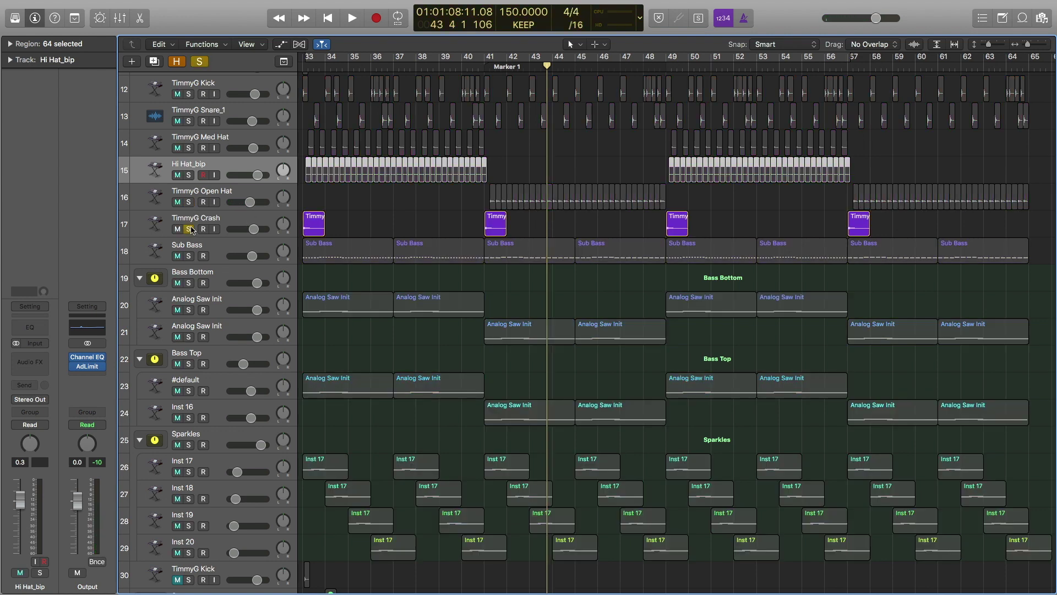
key("Return")
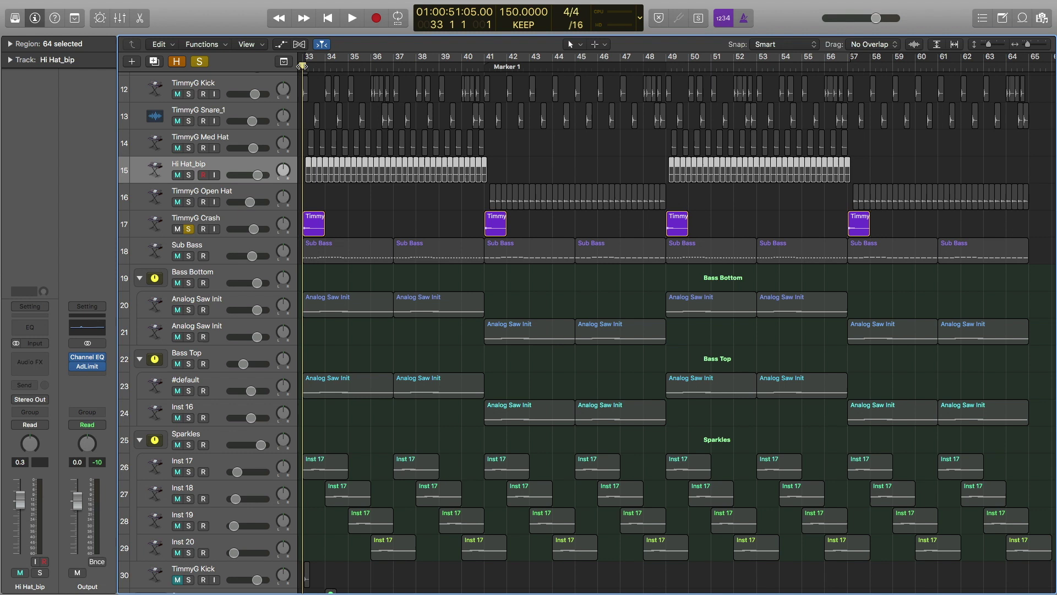
key("space")
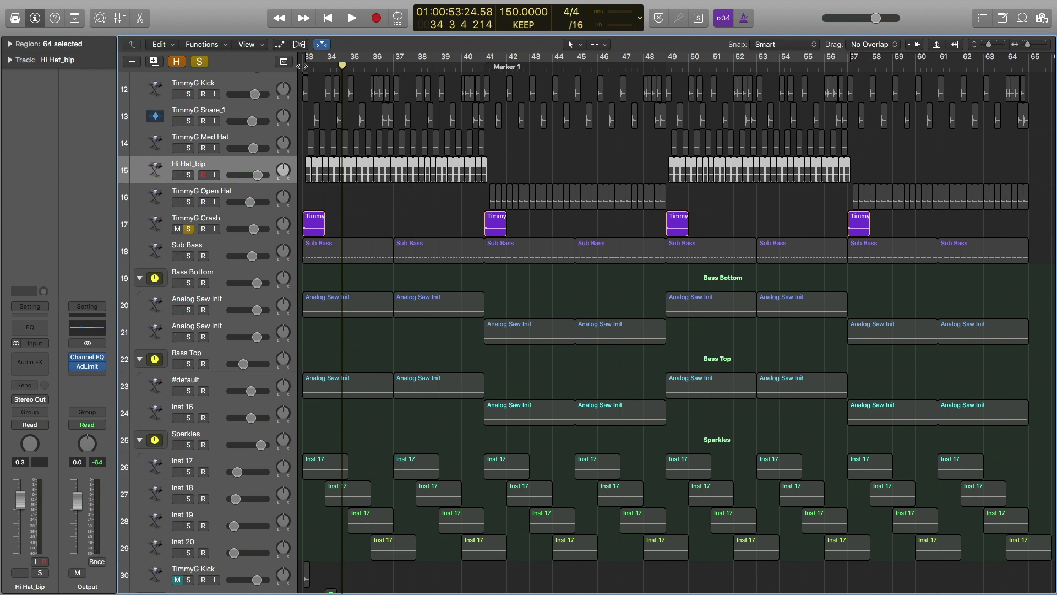
Solo drum tracks 12–17 (TimmyG Kick through TimmyG Crash) and play the beat from bar 33.
left_click(189, 94)
scroll(353, 89, "left", 2)
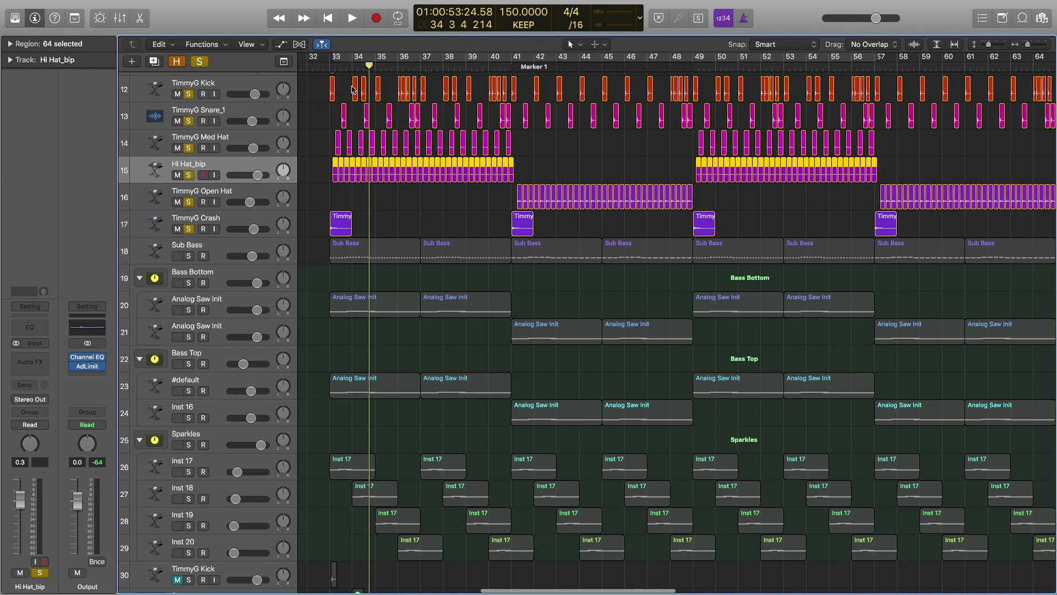
left_click(325, 64)
key("space")
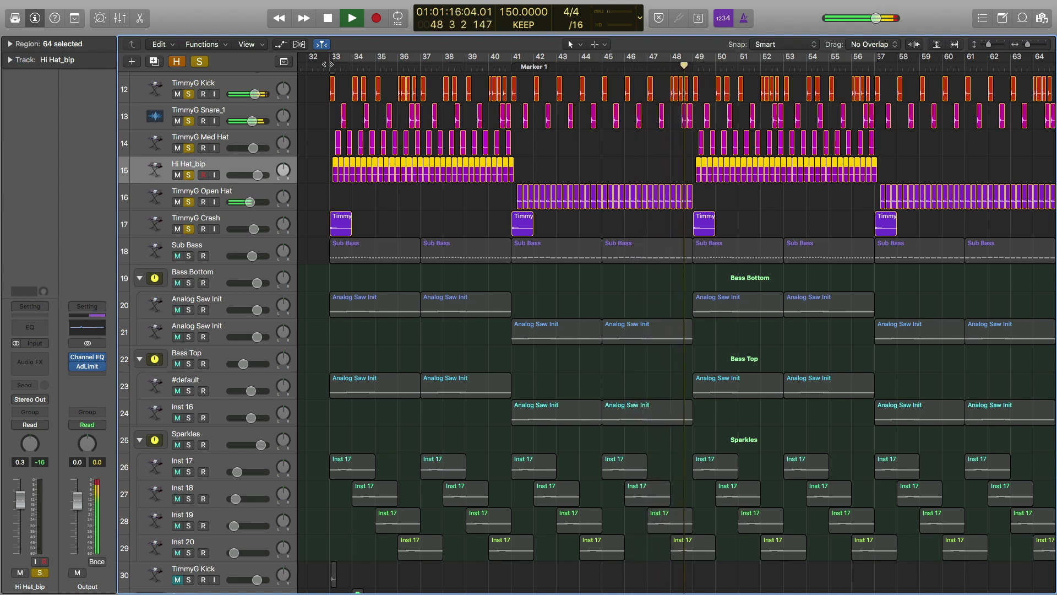
Stop, select all regions, and play the full track cycling bars 33 to 65.
key("space")
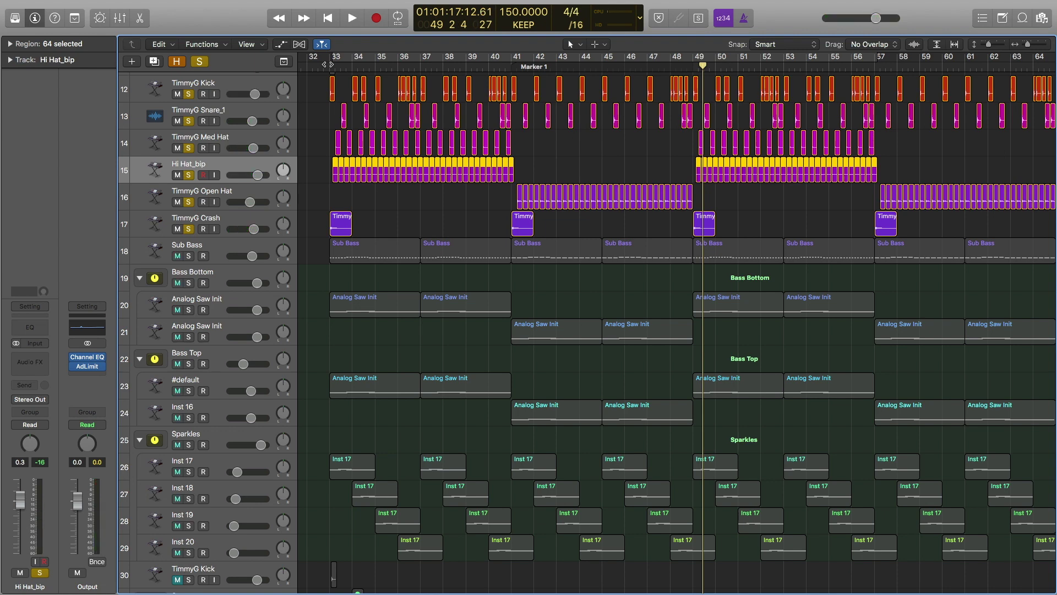
key("super+a")
key("super+u")
key("space")
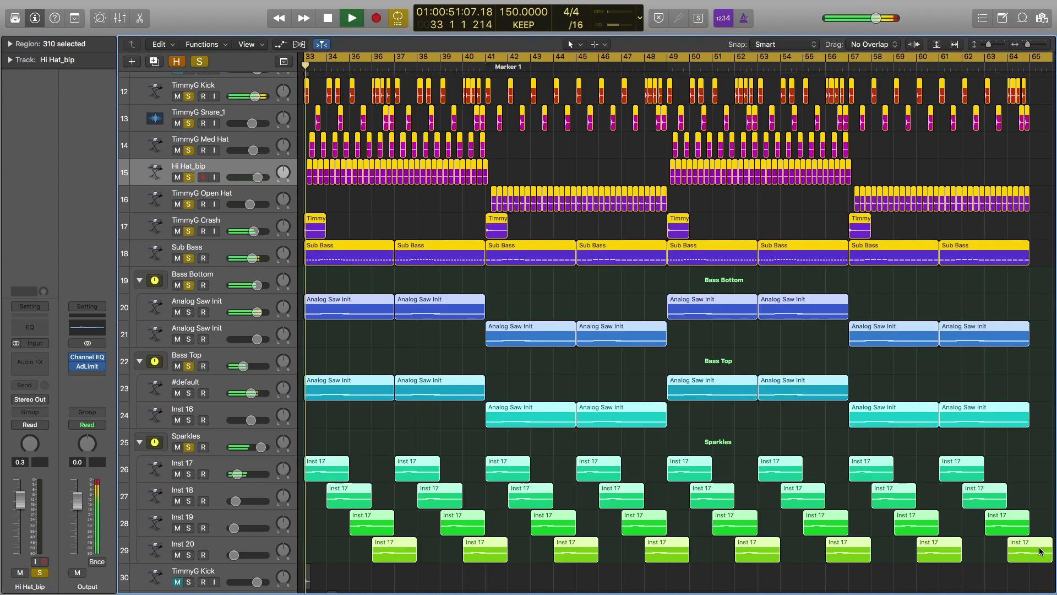